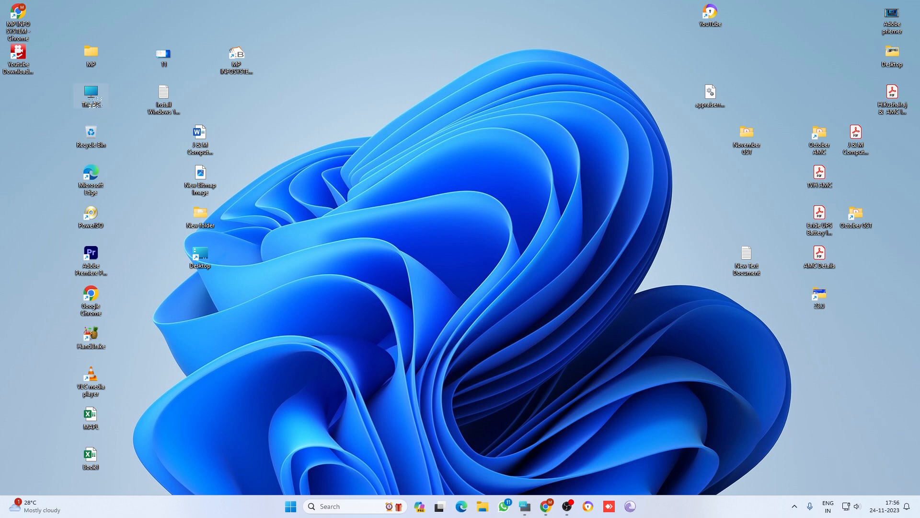
# Open Computer Management for This PC and display Disk Management
pyautogui.rightClick(94, 102)
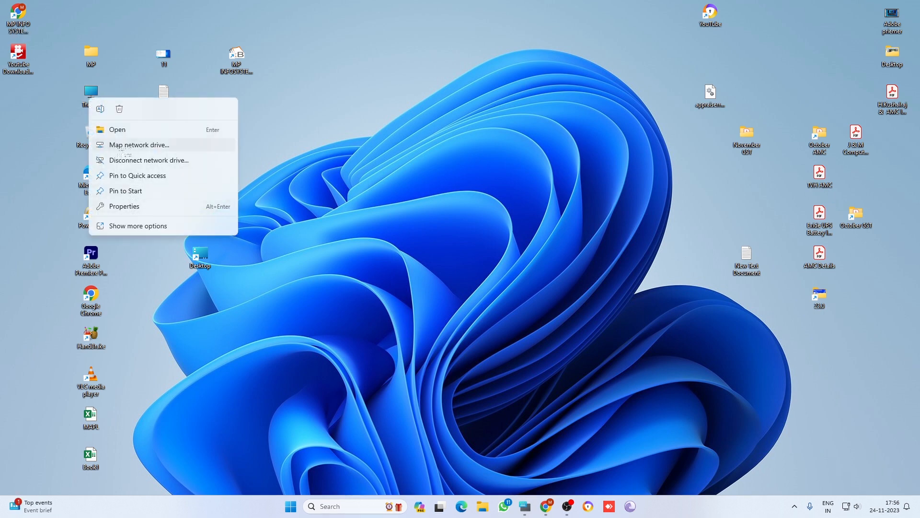
pyautogui.click(134, 226)
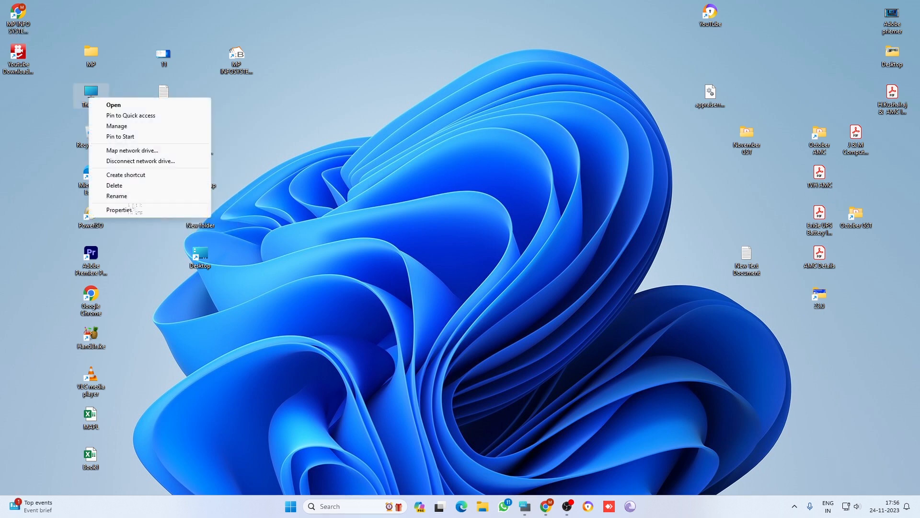
pyautogui.click(132, 127)
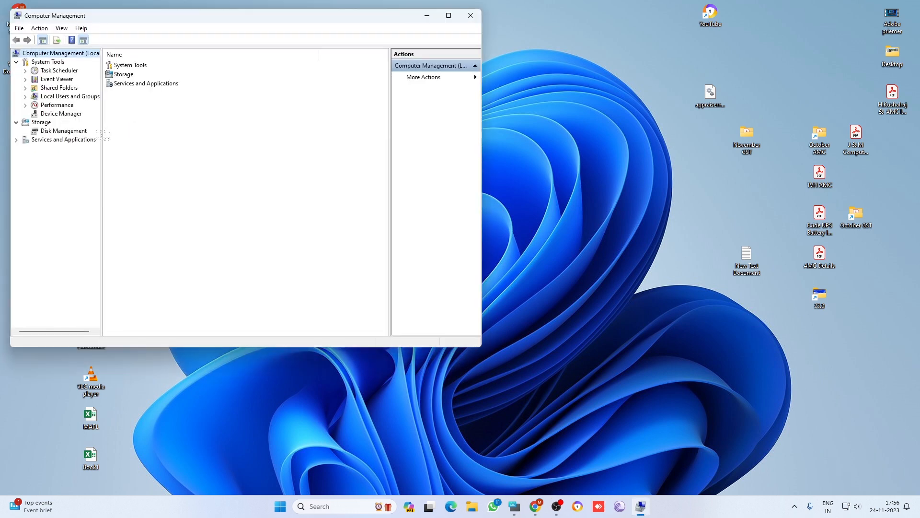
pyautogui.click(79, 132)
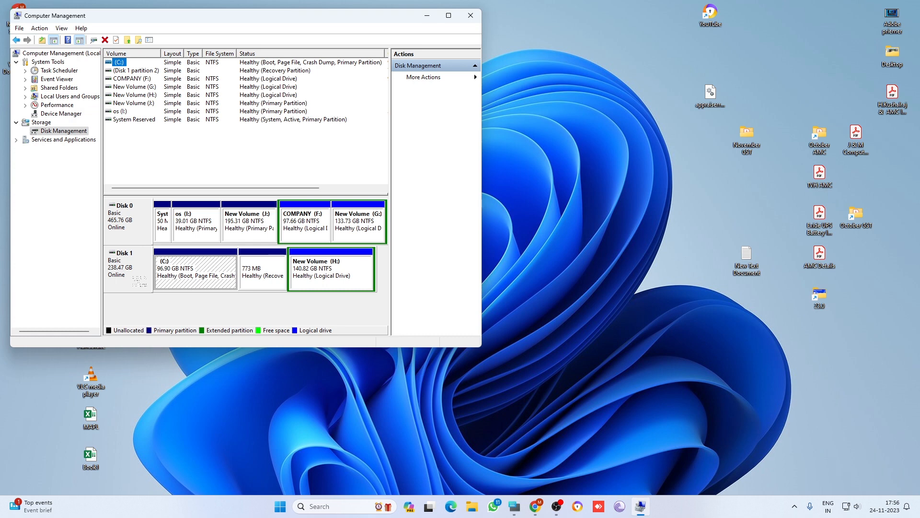
# Shrink the C: volume on Disk 1 by 8000 MB
pyautogui.click(138, 279)
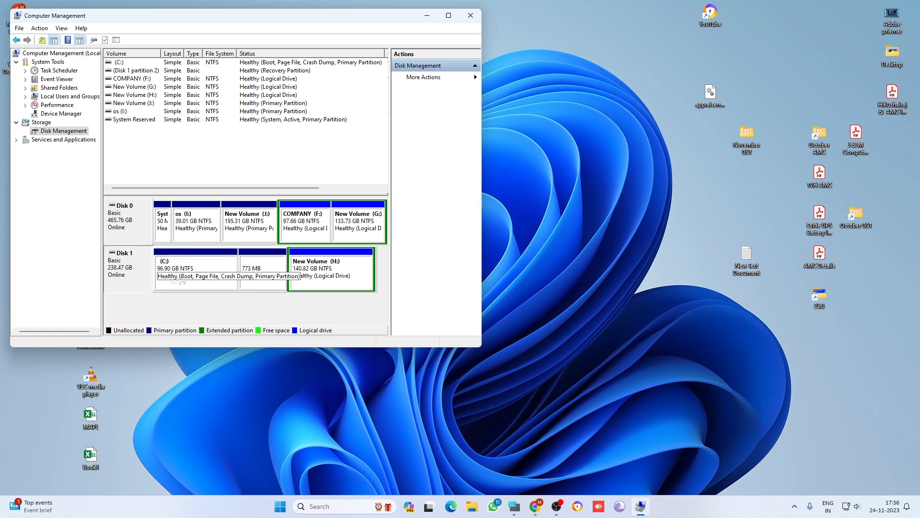
pyautogui.click(178, 278)
pyautogui.rightClick(177, 278)
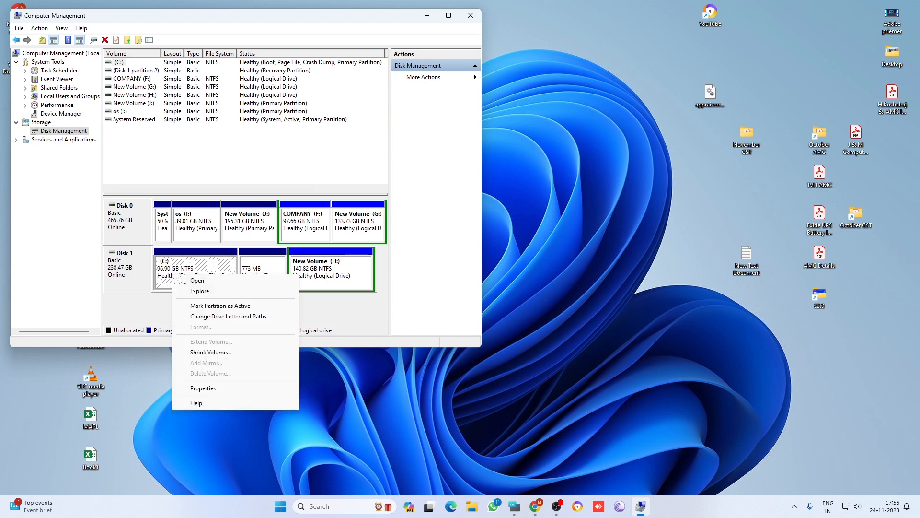
pyautogui.click(211, 352)
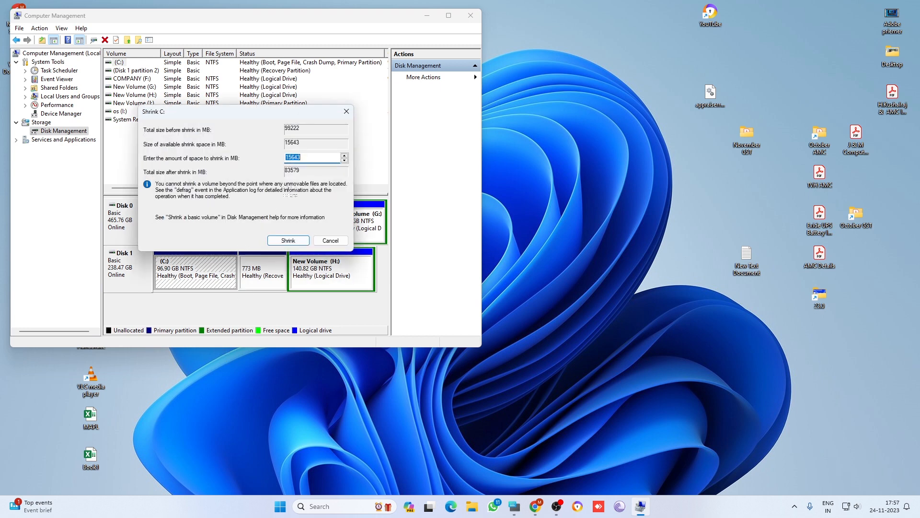
pyautogui.click(313, 157)
pyautogui.press('BackSpace')
pyautogui.press('BackSpace')
pyautogui.press('BackSpace')
pyautogui.press('BackSpace')
pyautogui.press('BackSpace')
pyautogui.write('80000')
pyautogui.press('BackSpace')
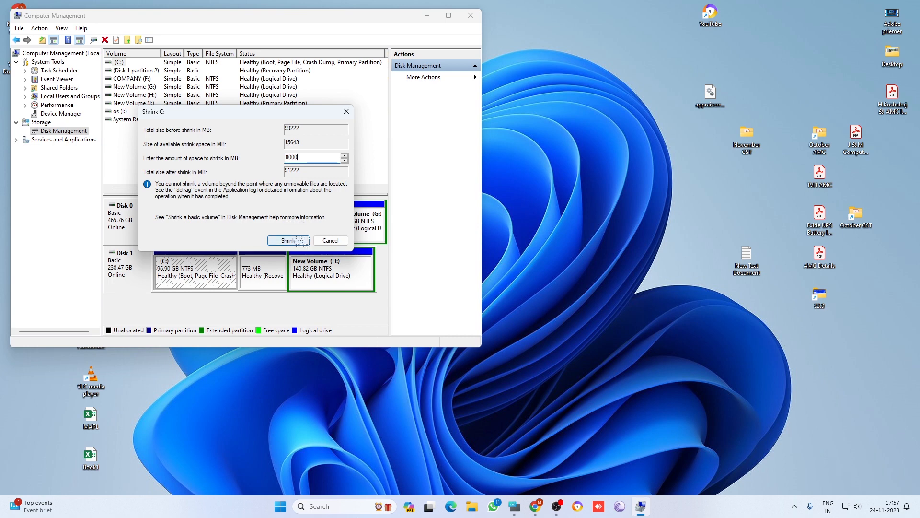
pyautogui.click(301, 241)
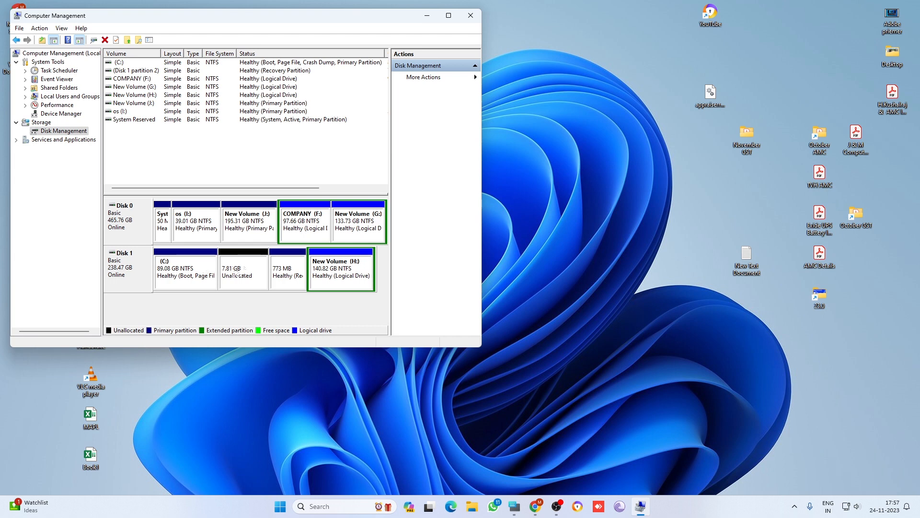
# Create an 8000 MB simple volume in Disk 1's unallocated space, quick-formatted as NTFS with the label New Volume
pyautogui.rightClick(238, 270)
pyautogui.click(276, 273)
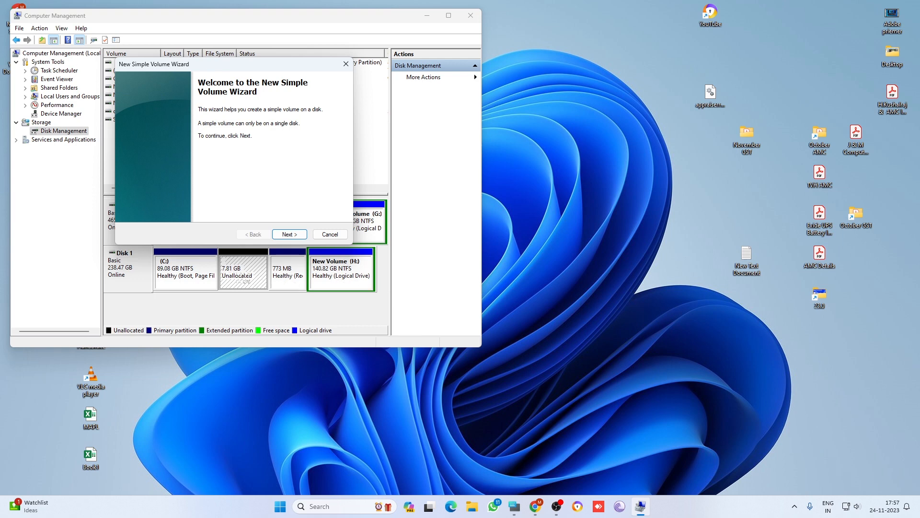
pyautogui.click(289, 234)
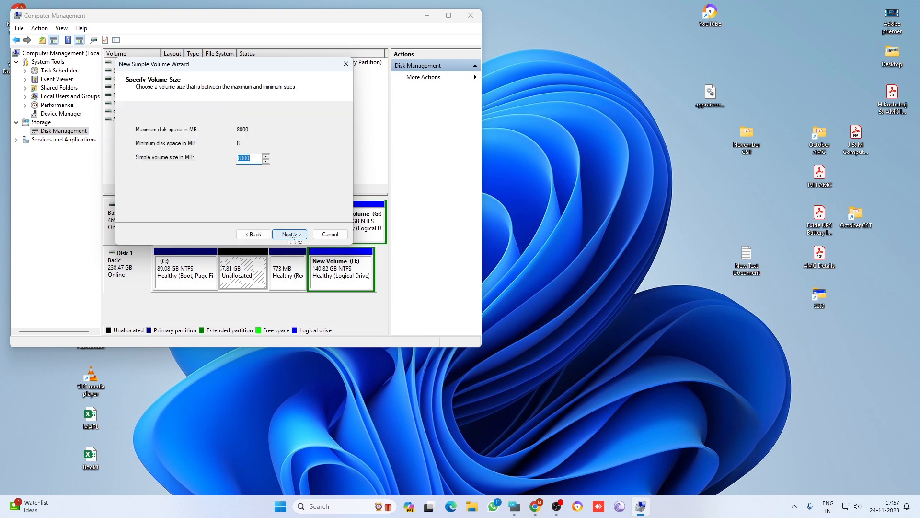
pyautogui.click(289, 234)
pyautogui.click(289, 235)
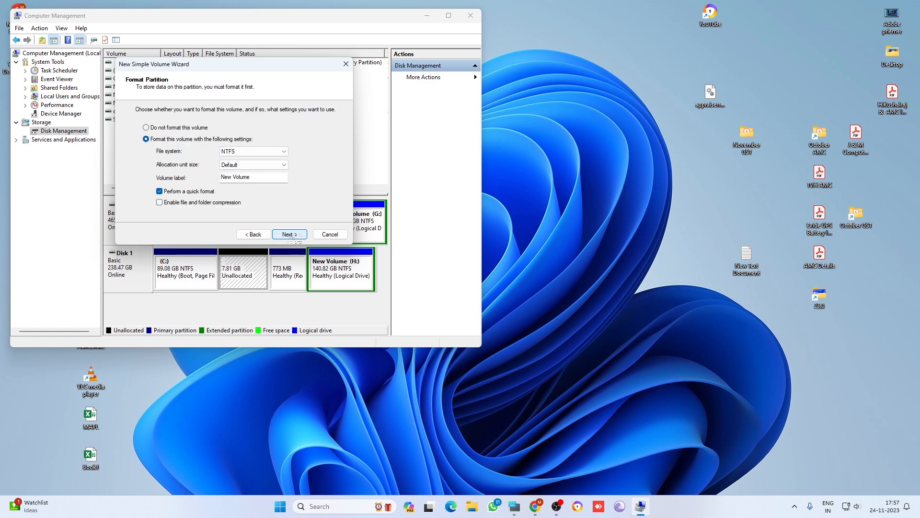
pyautogui.click(289, 234)
pyautogui.click(290, 234)
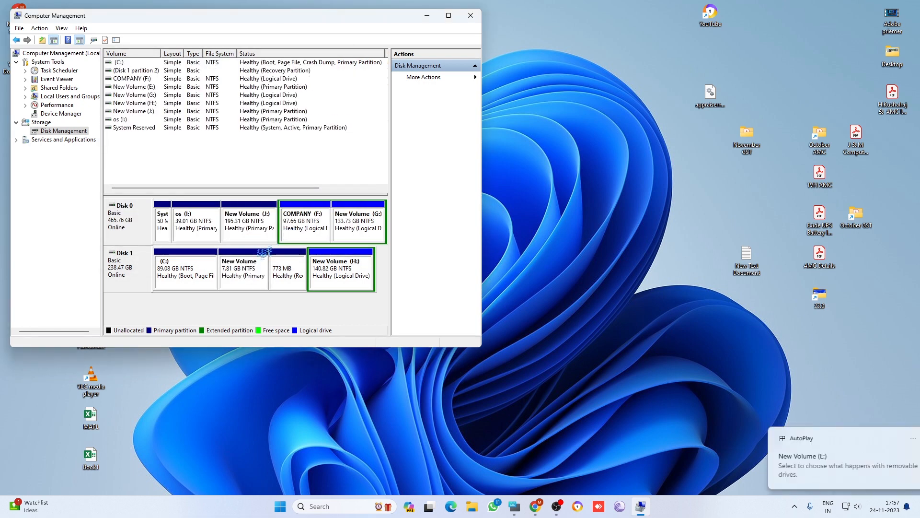
# Delete New Volume (E:) from Disk 1 and accept erasing its data
pyautogui.rightClick(253, 272)
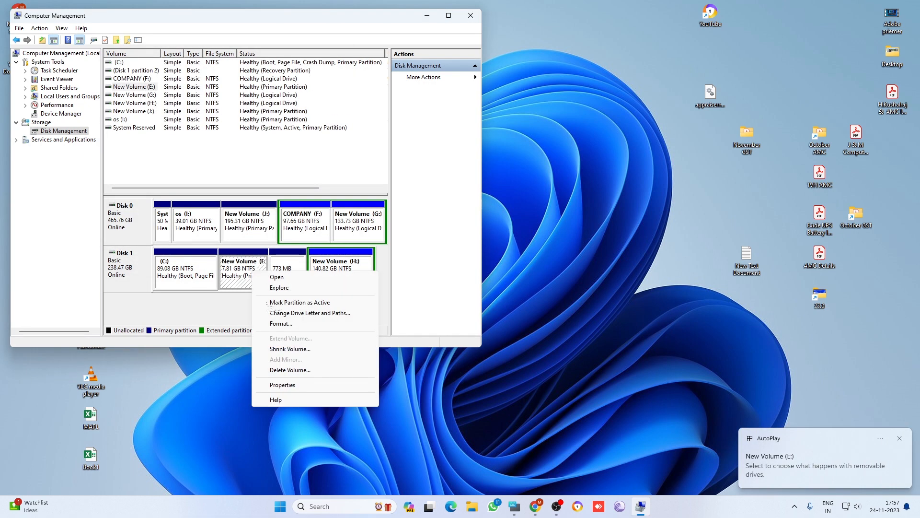
pyautogui.click(289, 371)
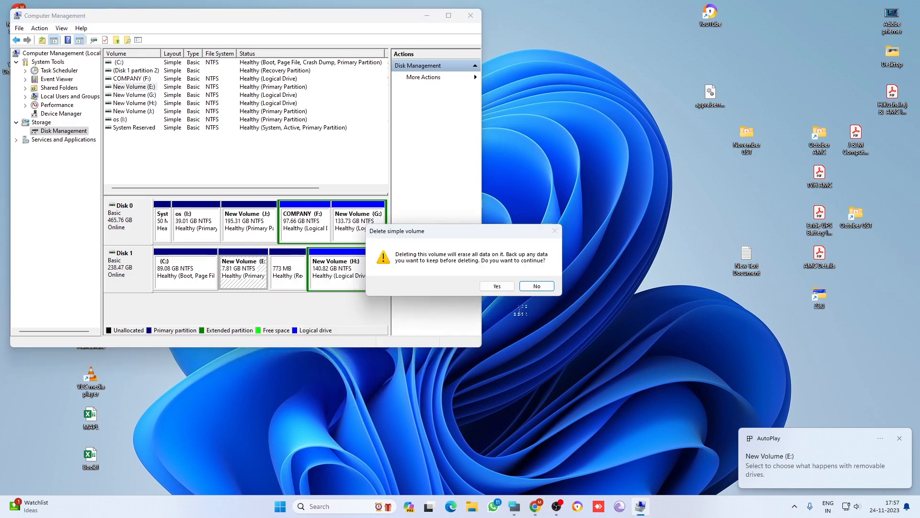
pyautogui.click(497, 286)
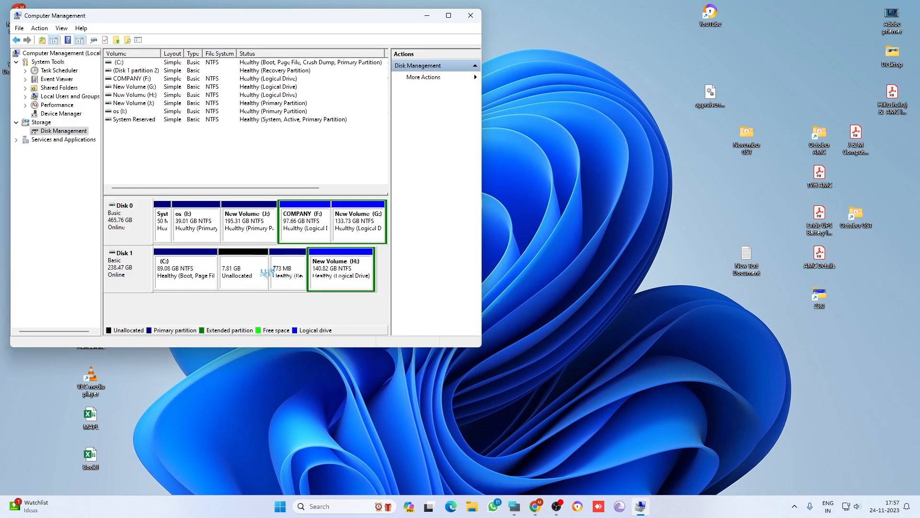
pyautogui.rightClick(246, 268)
pyautogui.click(278, 272)
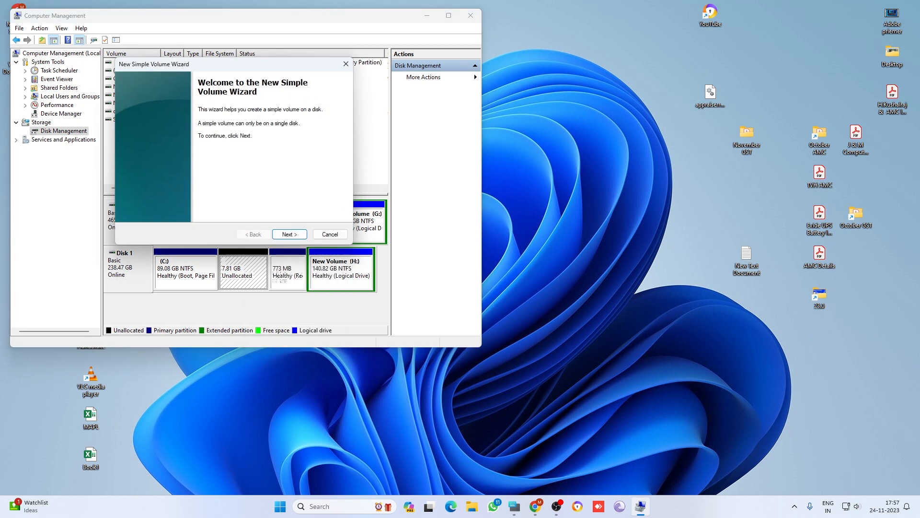
pyautogui.click(289, 234)
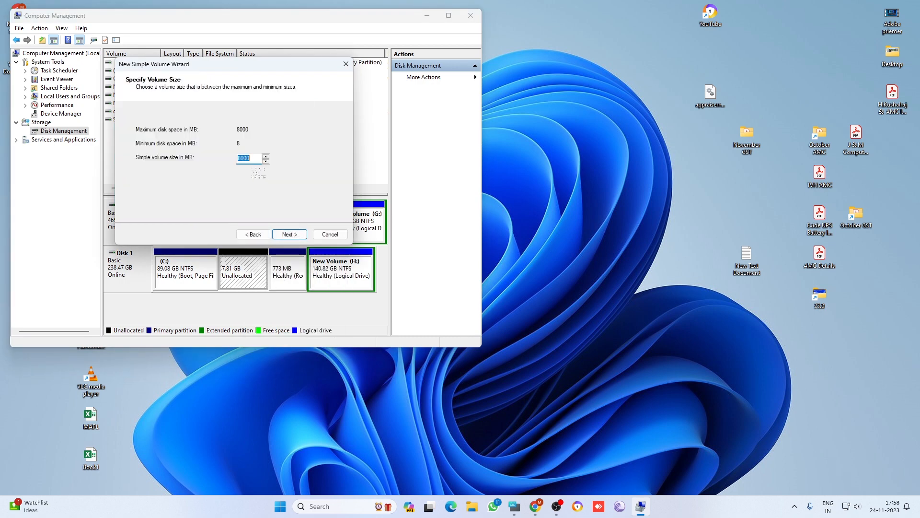
pyautogui.write('4000')
pyautogui.click(303, 235)
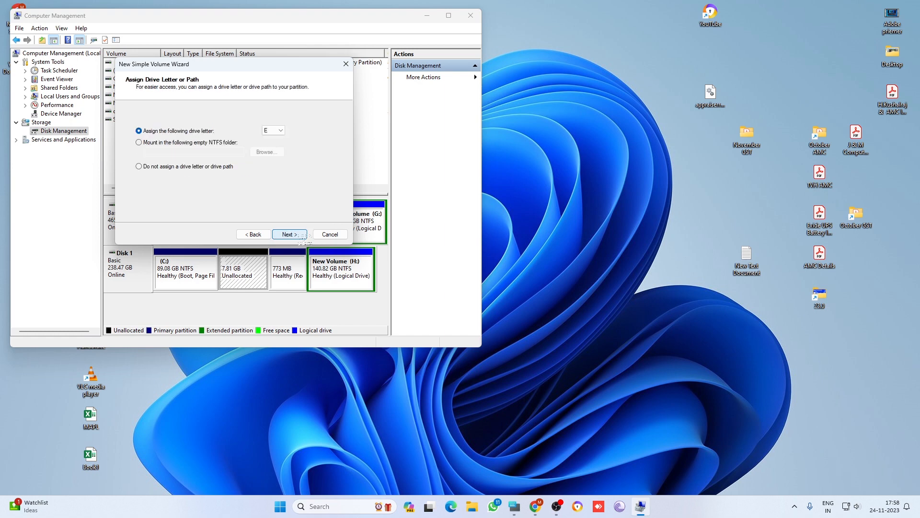
pyautogui.click(304, 235)
pyautogui.click(303, 235)
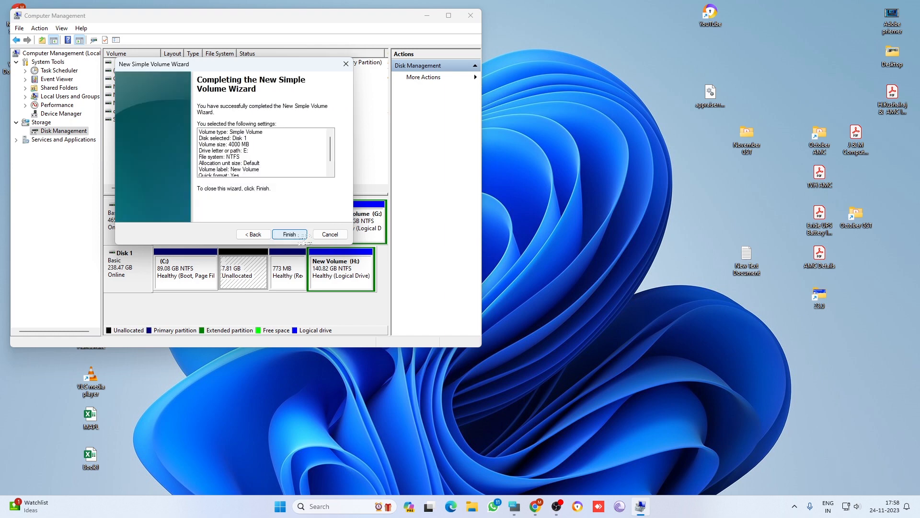
pyautogui.click(263, 237)
pyautogui.click(264, 237)
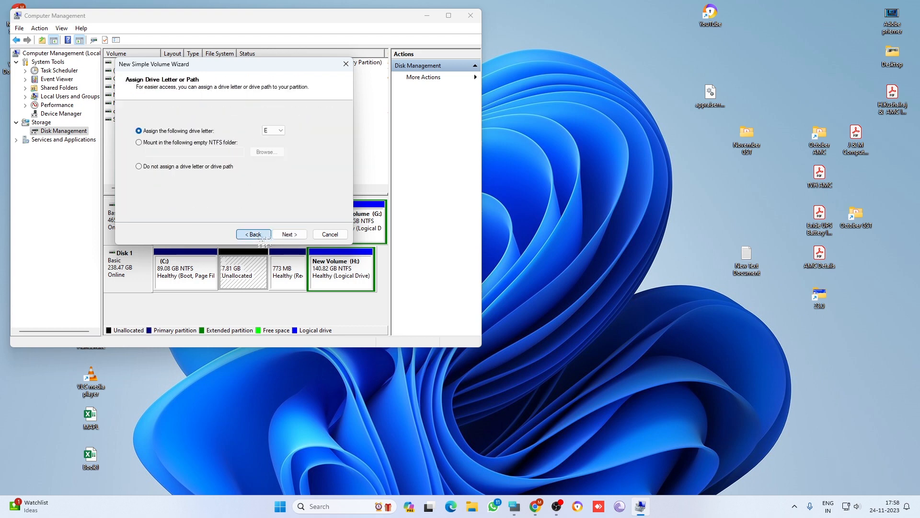
pyautogui.click(264, 237)
pyautogui.click(264, 237)
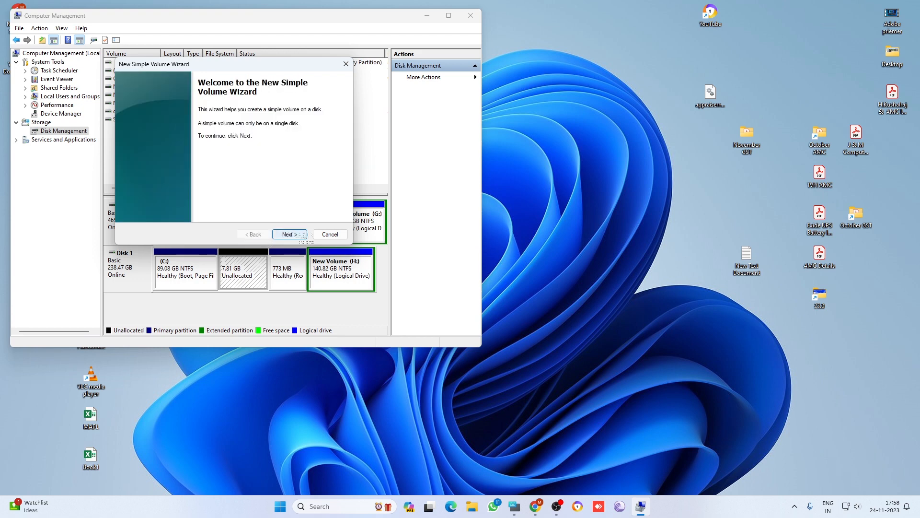
pyautogui.click(329, 234)
# Create a 4000 MB simple volume in Disk 1's unallocated space with drive letter E, quick-formatted as NTFS and labelled New Volume
pyautogui.rightClick(226, 271)
pyautogui.click(269, 277)
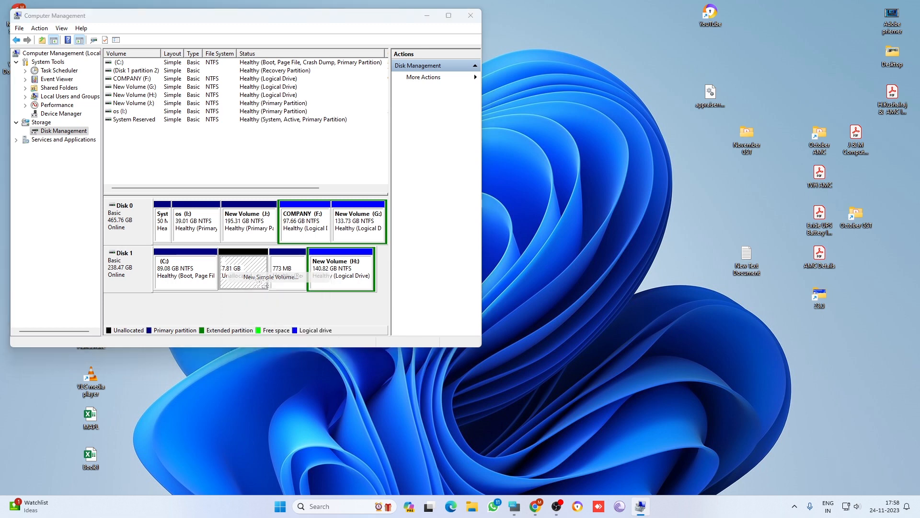
pyautogui.click(290, 234)
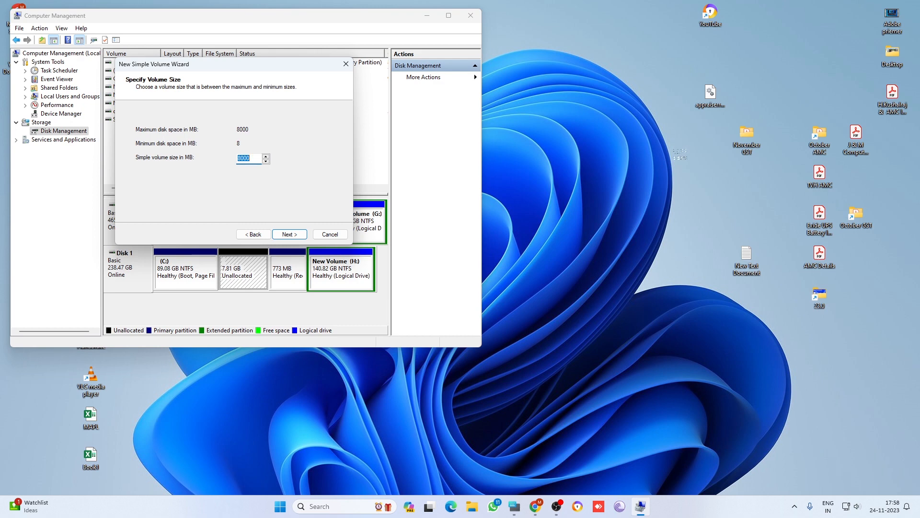
pyautogui.write('40000')
pyautogui.press('BackSpace')
pyautogui.click(289, 235)
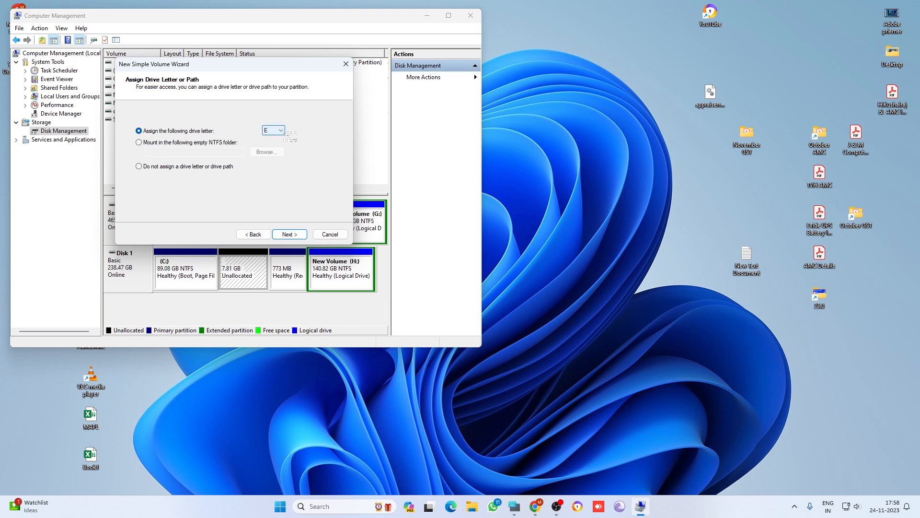
pyautogui.click(301, 235)
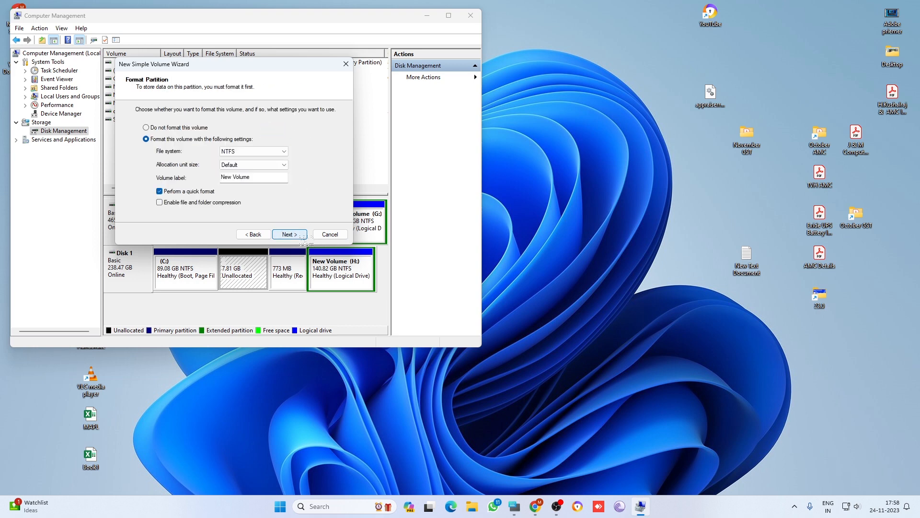
pyautogui.click(303, 237)
pyautogui.click(303, 237)
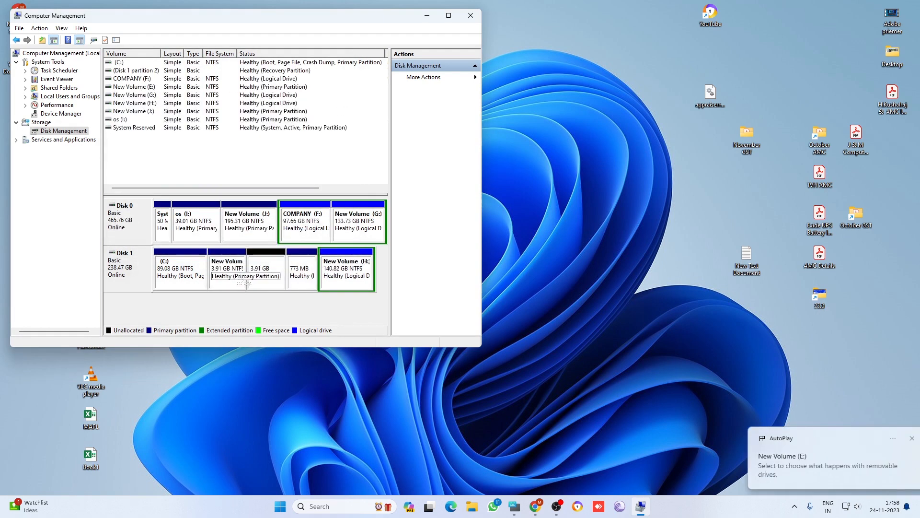
pyautogui.rightClick(277, 263)
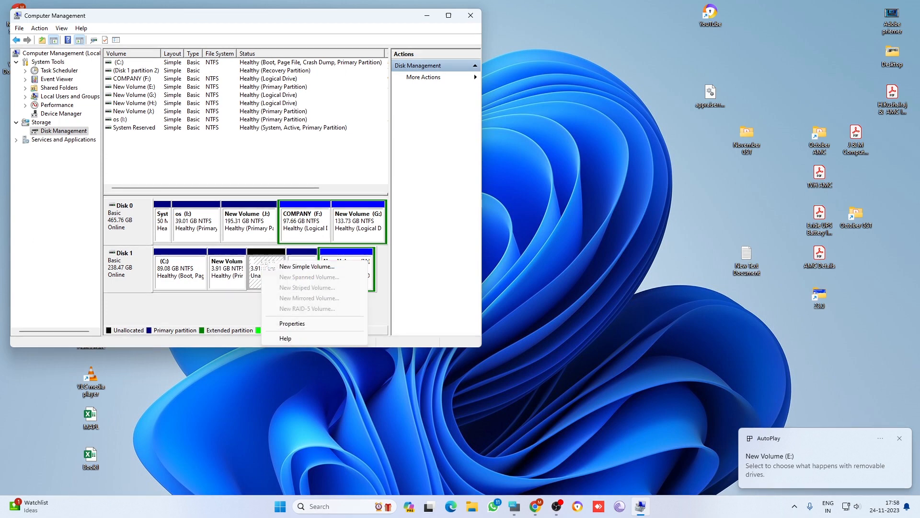
pyautogui.click(300, 267)
pyautogui.click(301, 234)
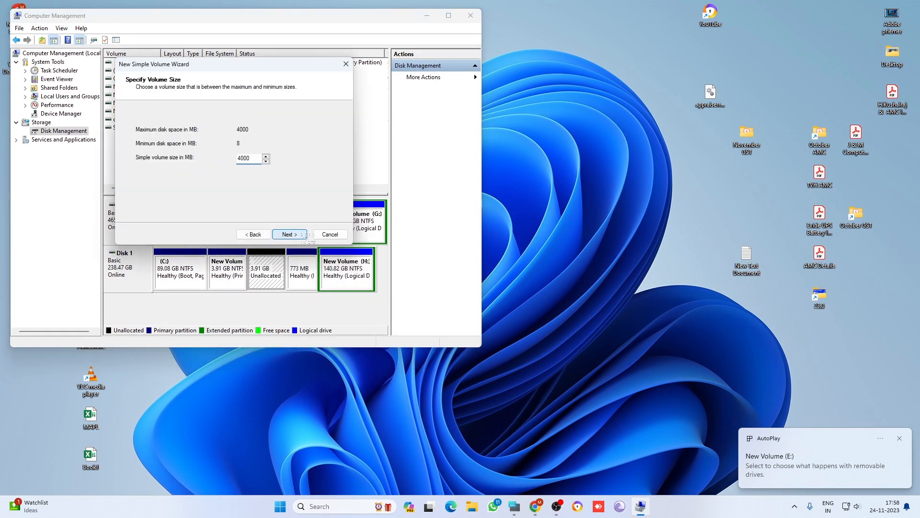
pyautogui.click(301, 234)
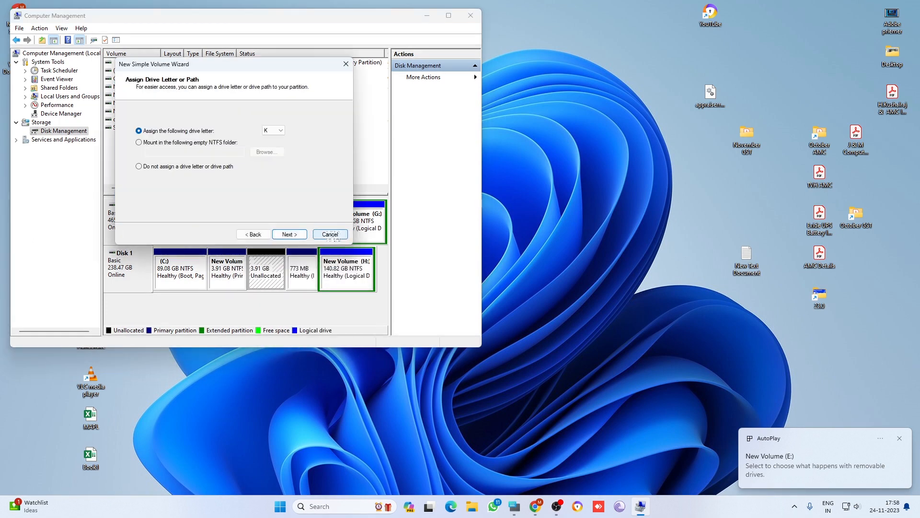
pyautogui.click(329, 234)
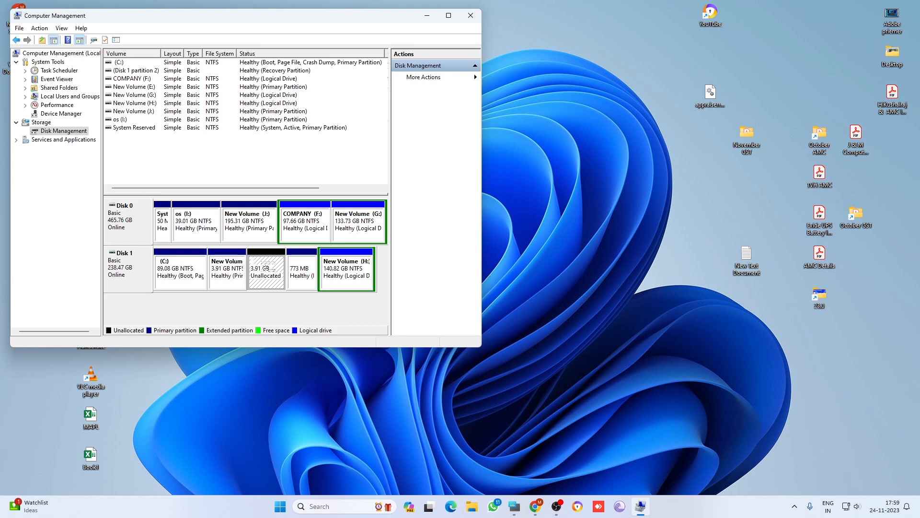
pyautogui.rightClick(252, 233)
pyautogui.click(232, 304)
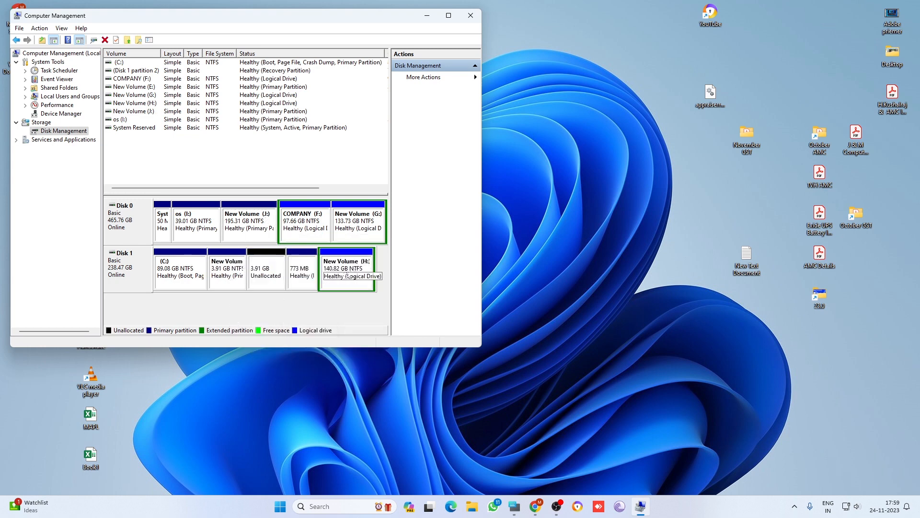
pyautogui.rightClick(353, 259)
pyautogui.click(235, 277)
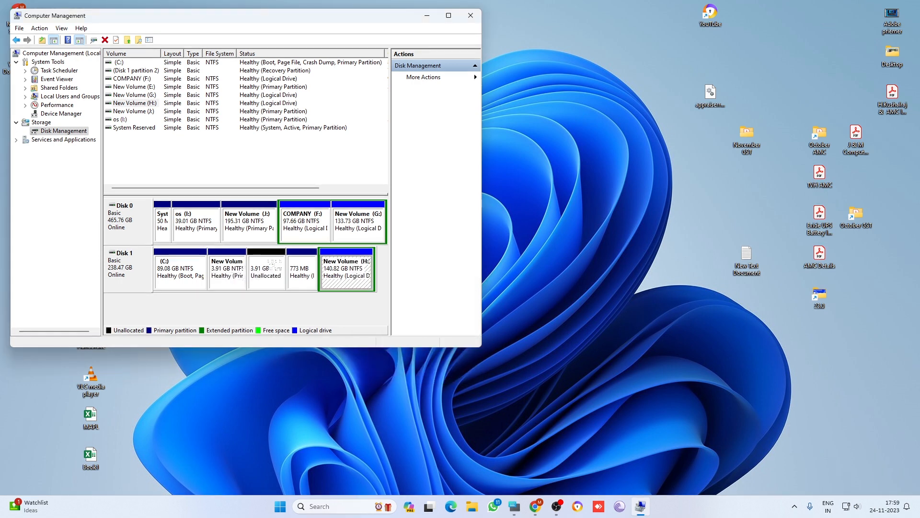
pyautogui.click(266, 272)
pyautogui.rightClick(339, 274)
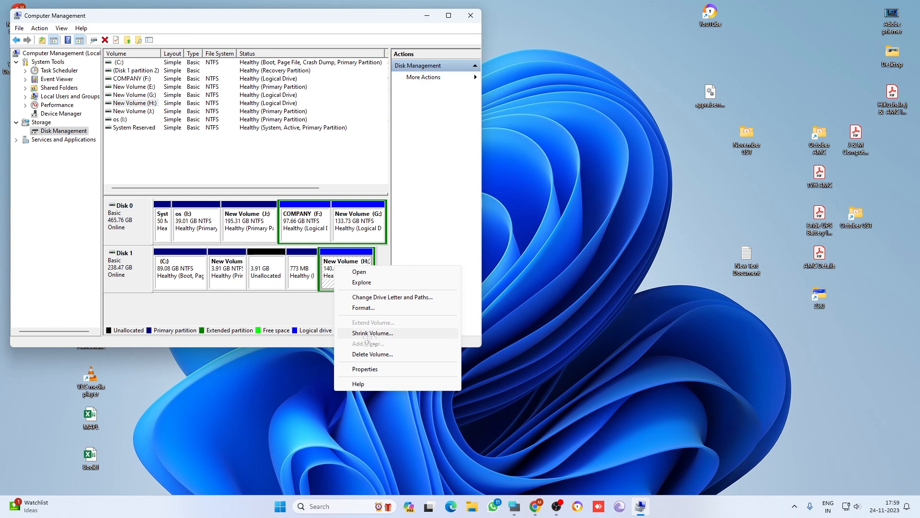
pyautogui.click(277, 283)
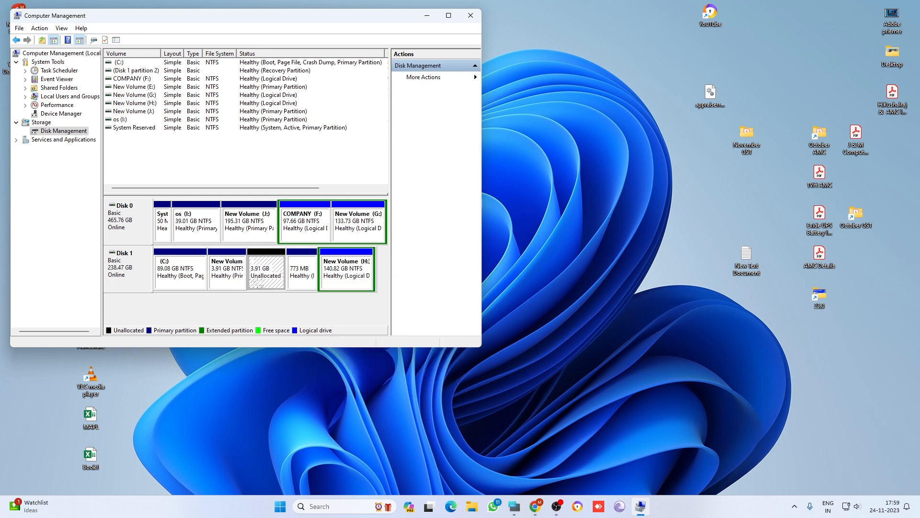
# Extend New Volume (E:) on Disk 1 by the adjacent 4000 MB of unallocated space
pyautogui.rightClick(230, 271)
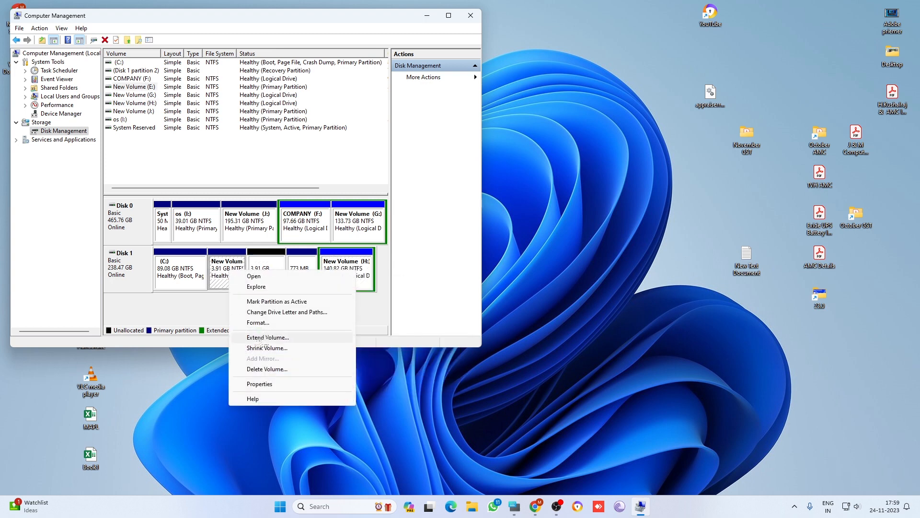
pyautogui.click(264, 337)
pyautogui.click(289, 242)
pyautogui.click(289, 242)
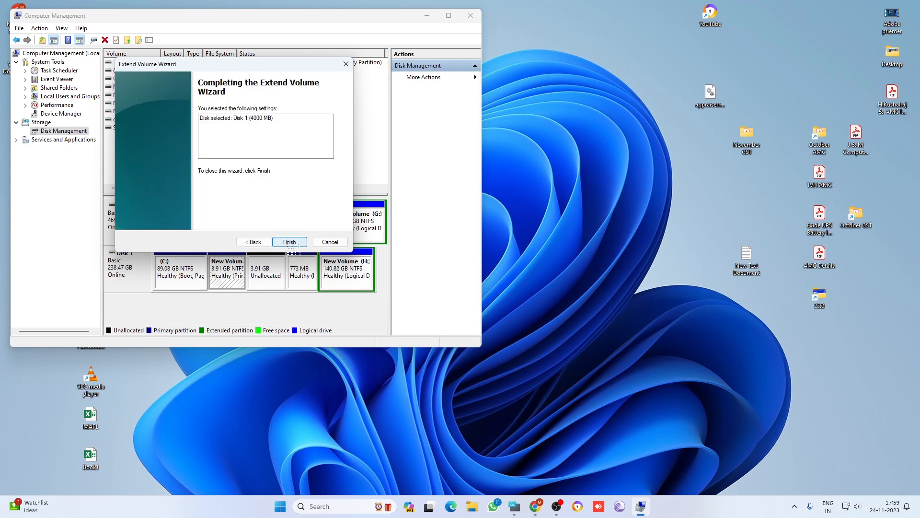
pyautogui.click(288, 242)
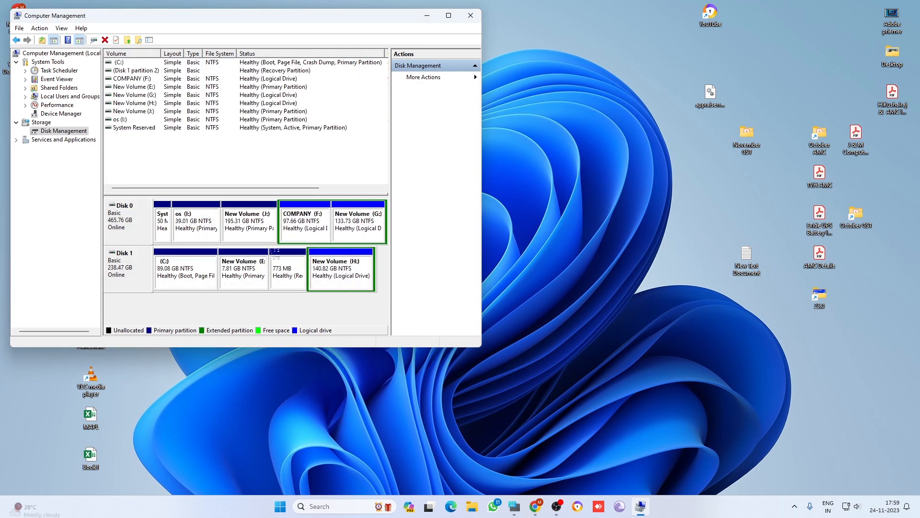
# Delete the New Volume (E:) partition from Disk 1 and accept erasing its data
pyautogui.rightClick(235, 272)
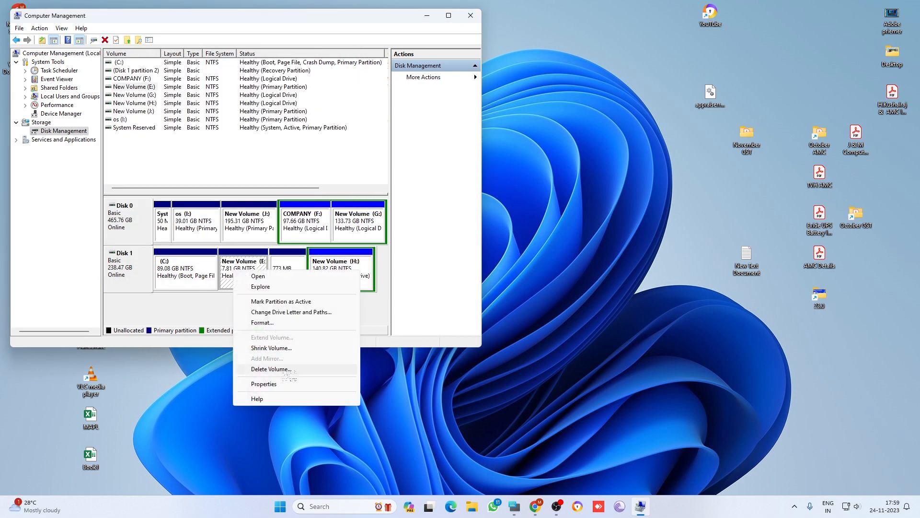
pyautogui.click(271, 369)
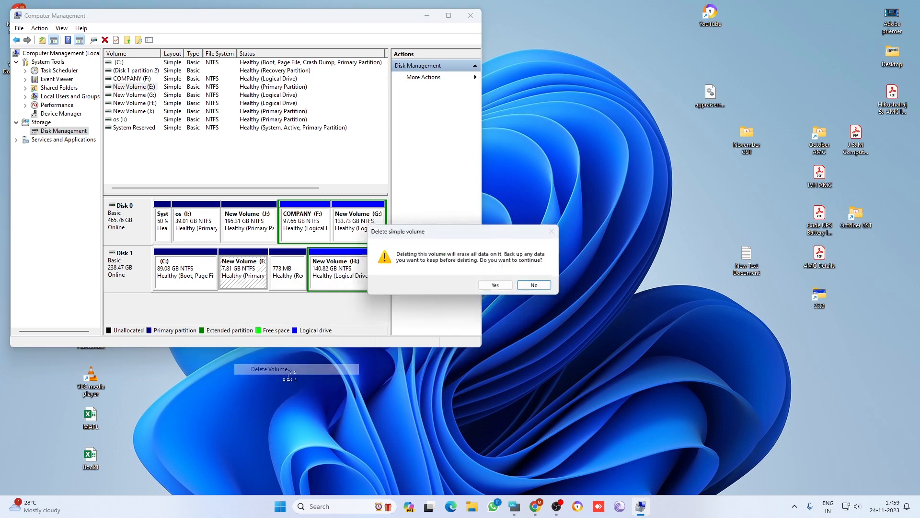
pyautogui.click(497, 287)
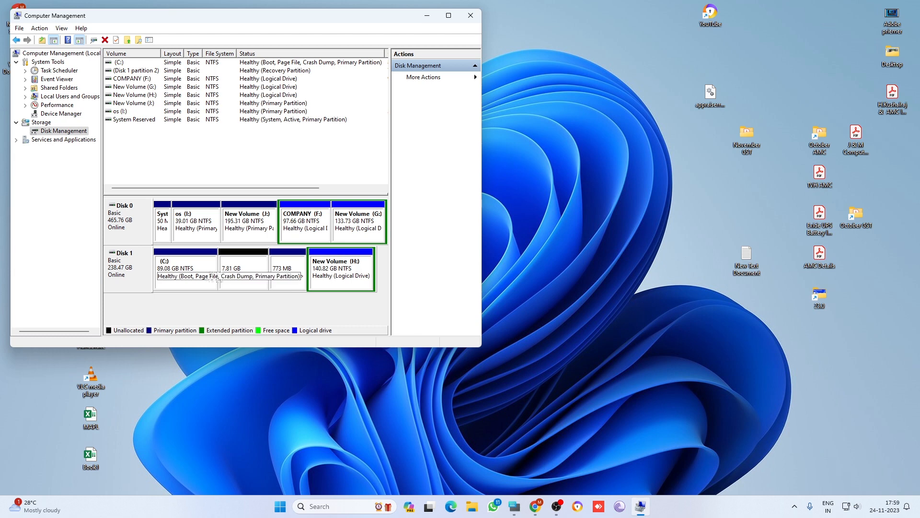
# Extend the C: volume on Disk 1 by the 8000 MB of unallocated space
pyautogui.rightClick(174, 276)
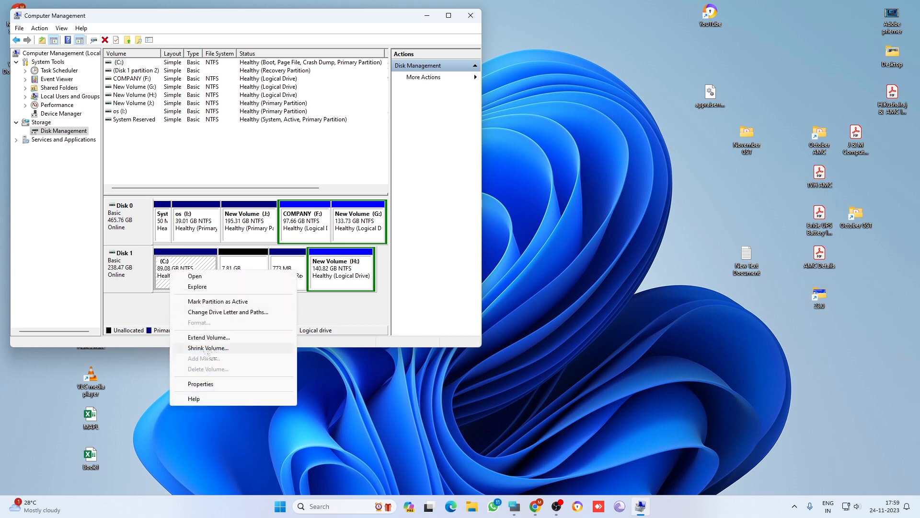
pyautogui.click(211, 337)
pyautogui.click(290, 242)
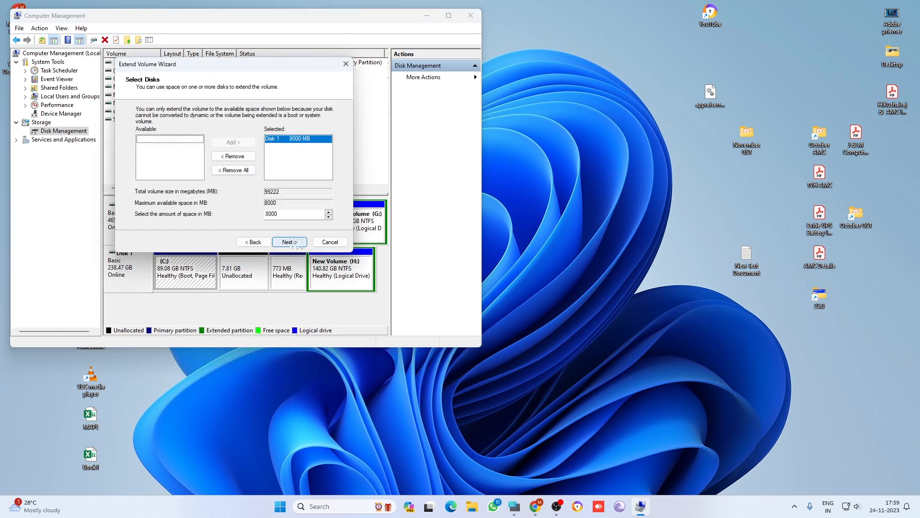
pyautogui.click(289, 242)
pyautogui.click(289, 243)
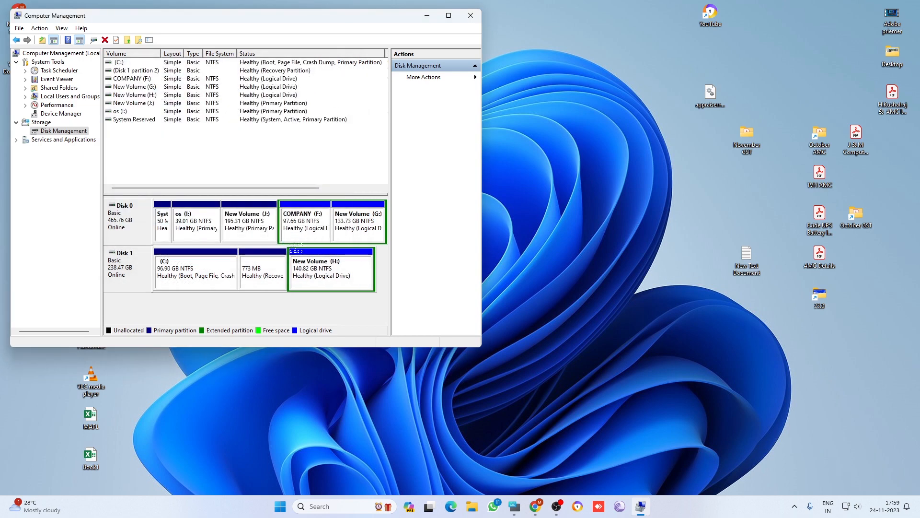
pyautogui.rightClick(209, 276)
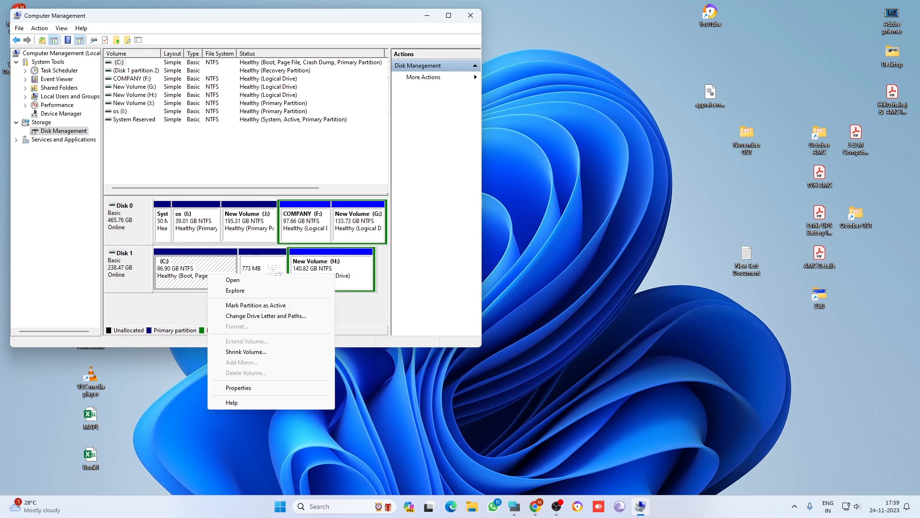
pyautogui.rightClick(338, 263)
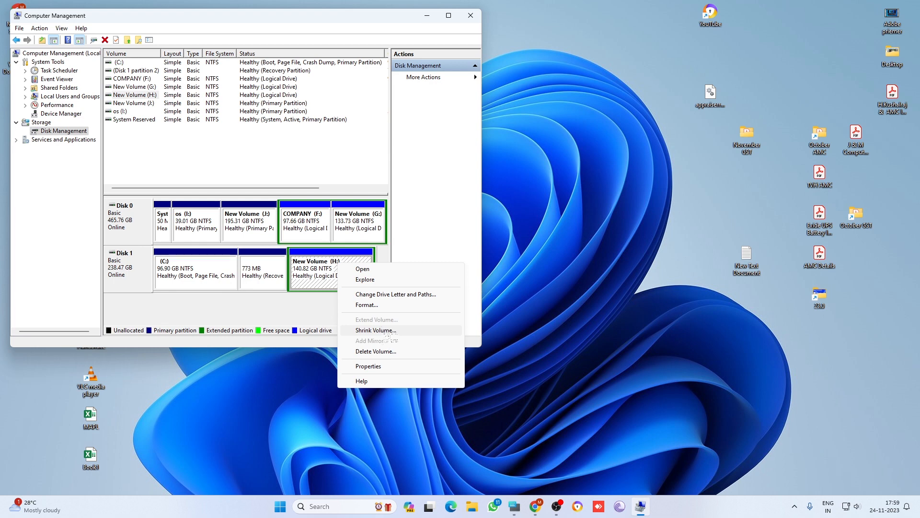
pyautogui.rightClick(194, 268)
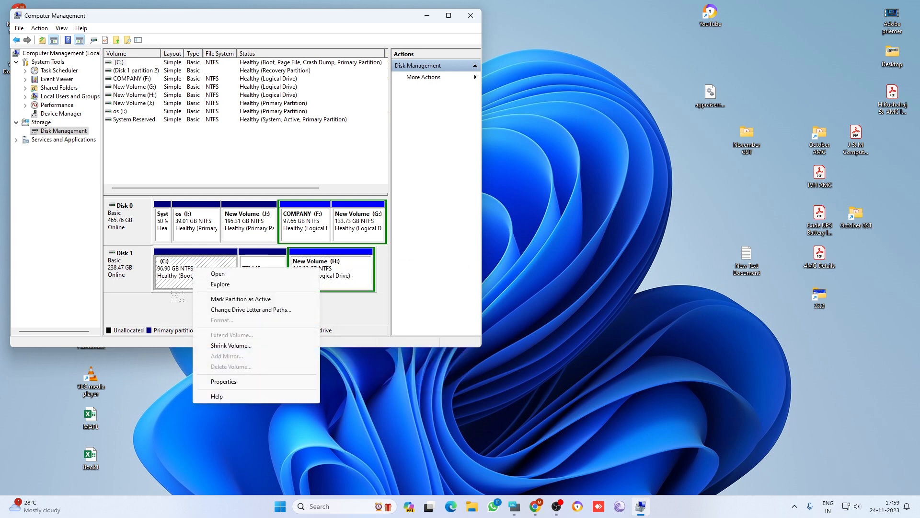
pyautogui.click(179, 284)
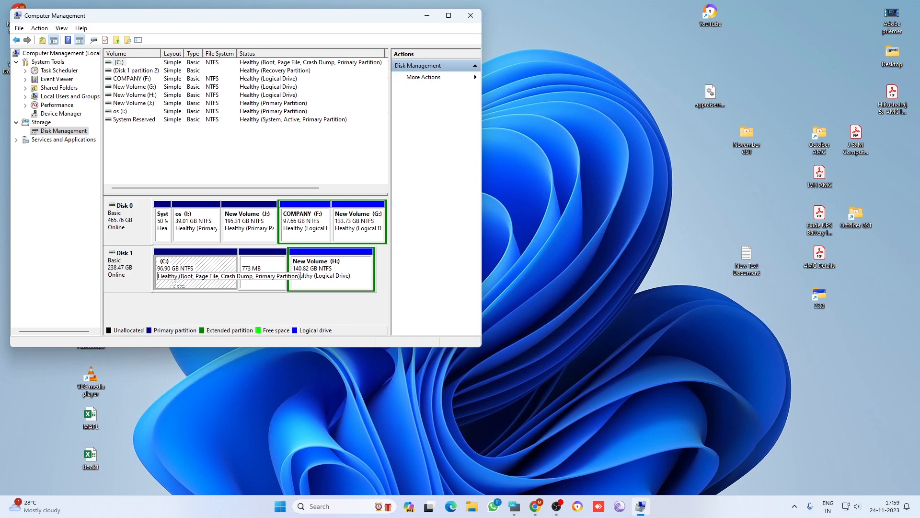